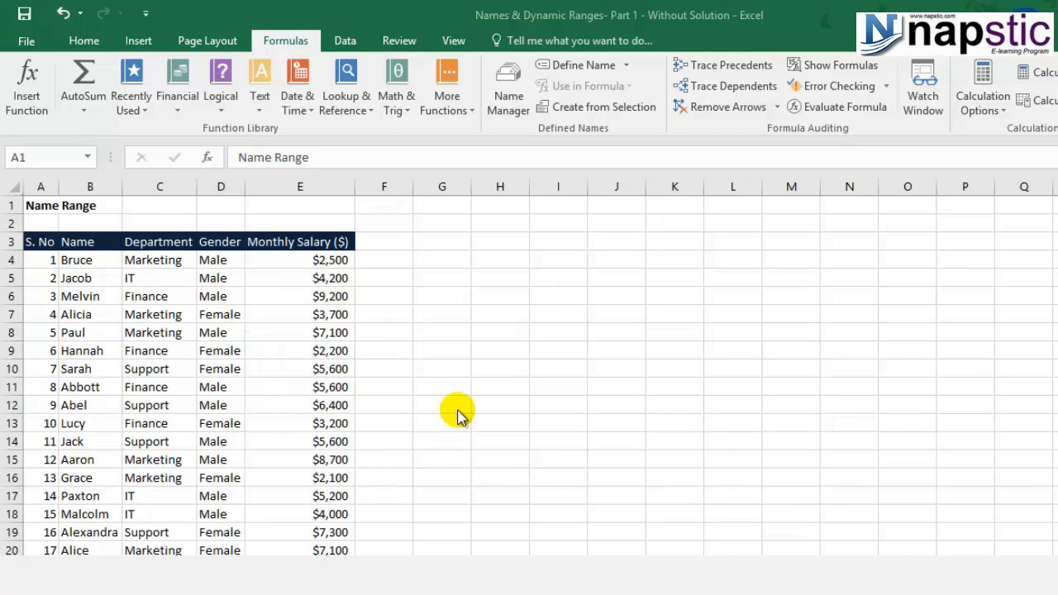
Enter a SUM formula in G10 that totals the monthly salaries in E4:E21.
left_click(444, 373)
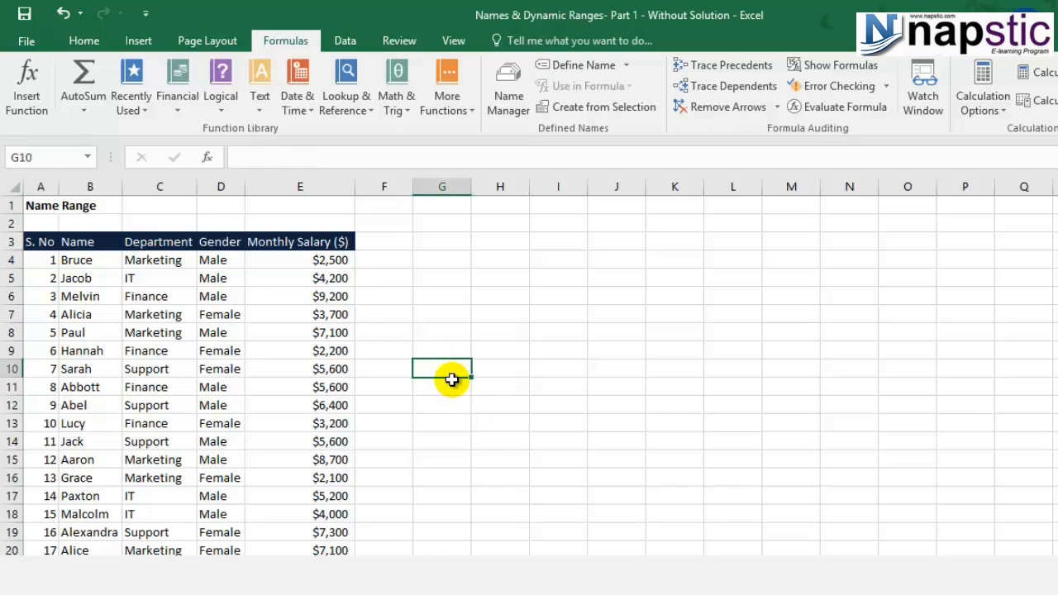
type("=sum")
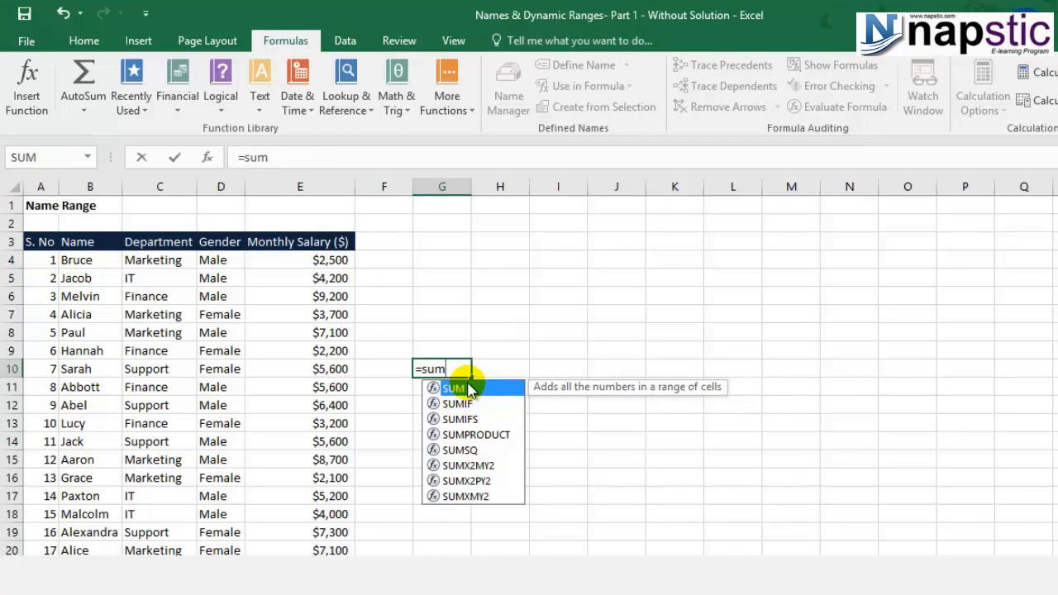
double_click(468, 388)
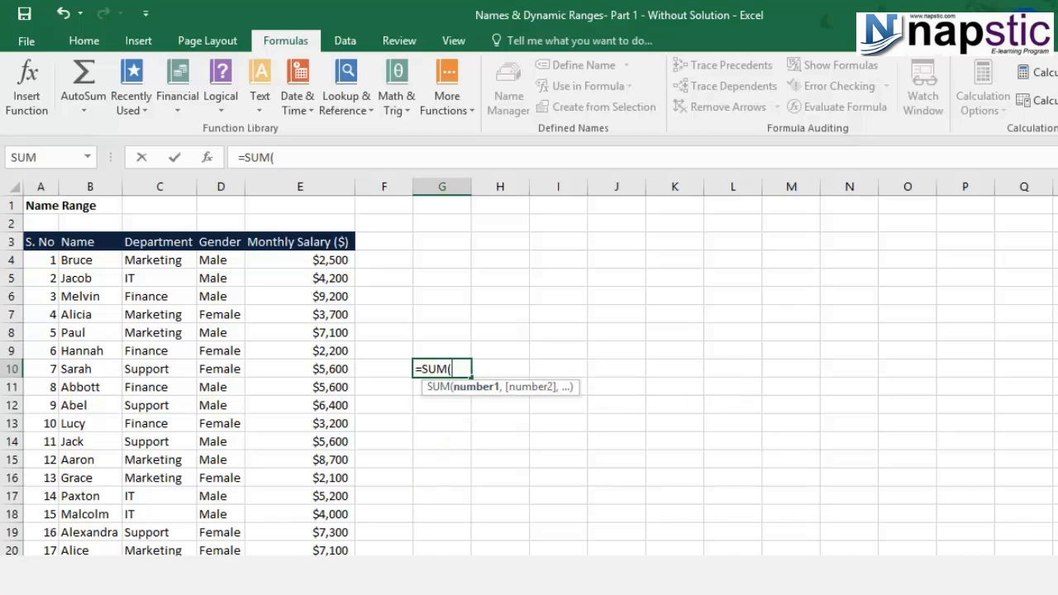
left_click_drag(312, 257, 318, 569)
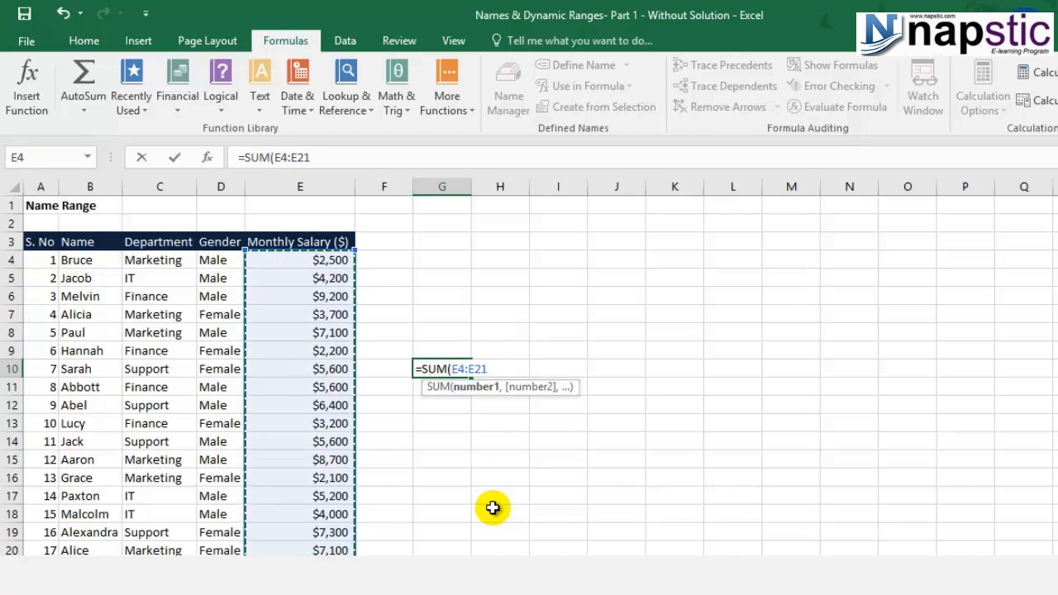
type(")")
key("Return")
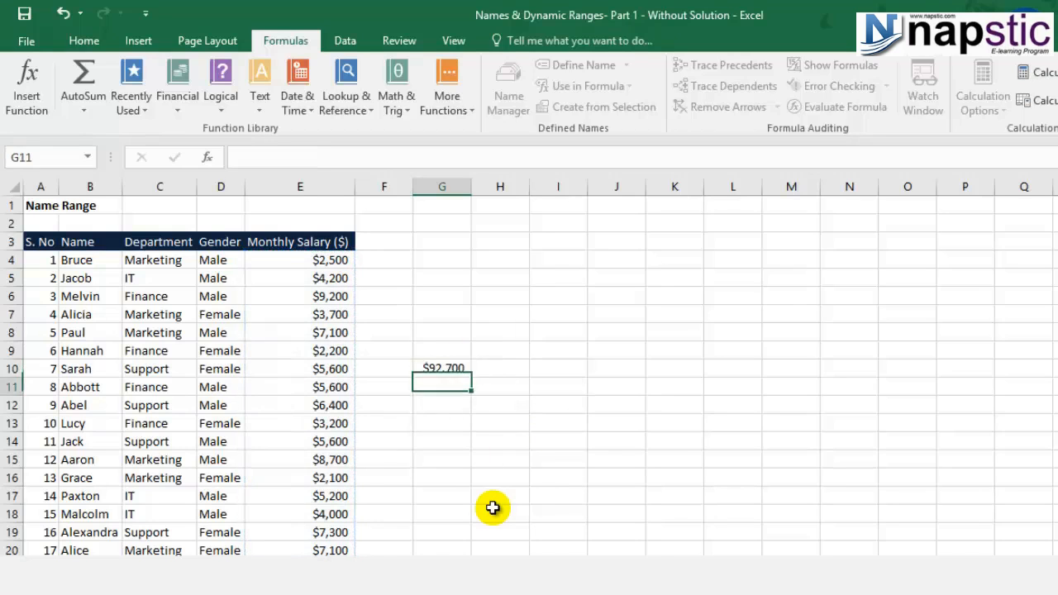
Inspect the cell range used by the SUM formula in G10, leaving the formula as it is.
left_click(442, 370)
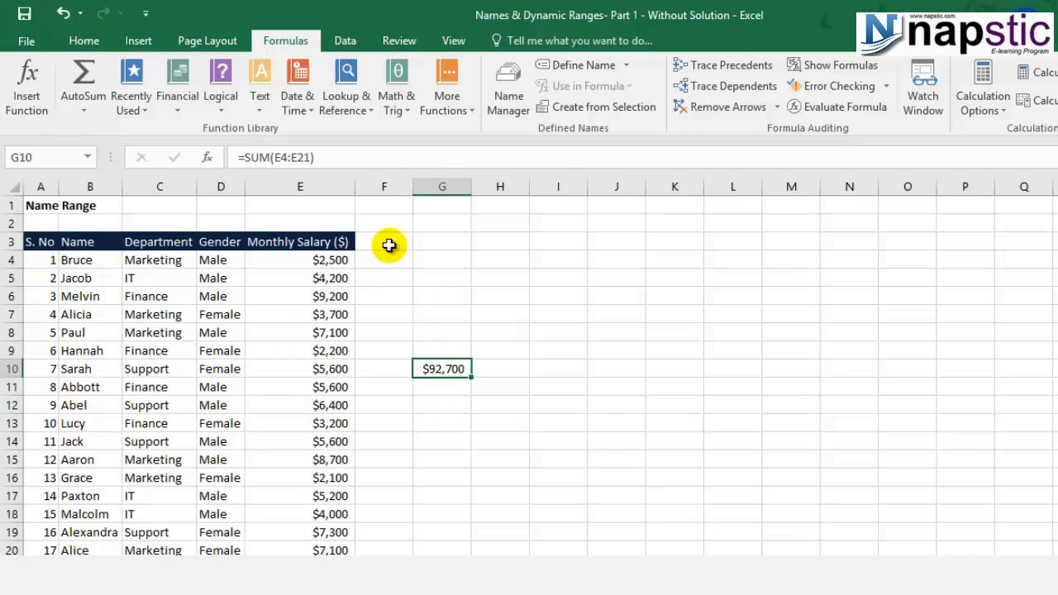
key("F2")
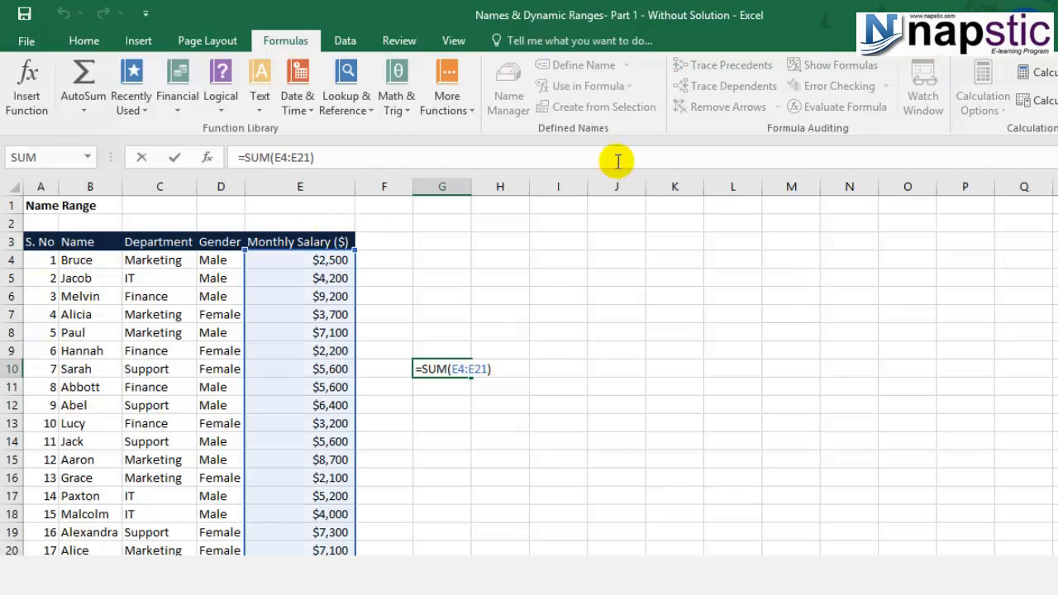
left_click_drag(455, 368, 488, 369)
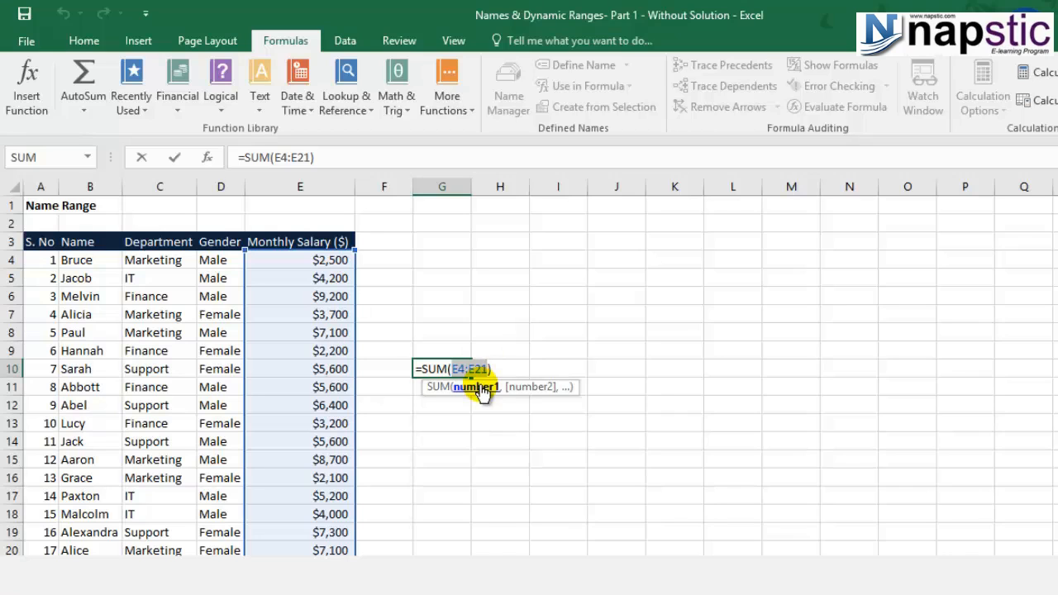
key("ctrl+Return")
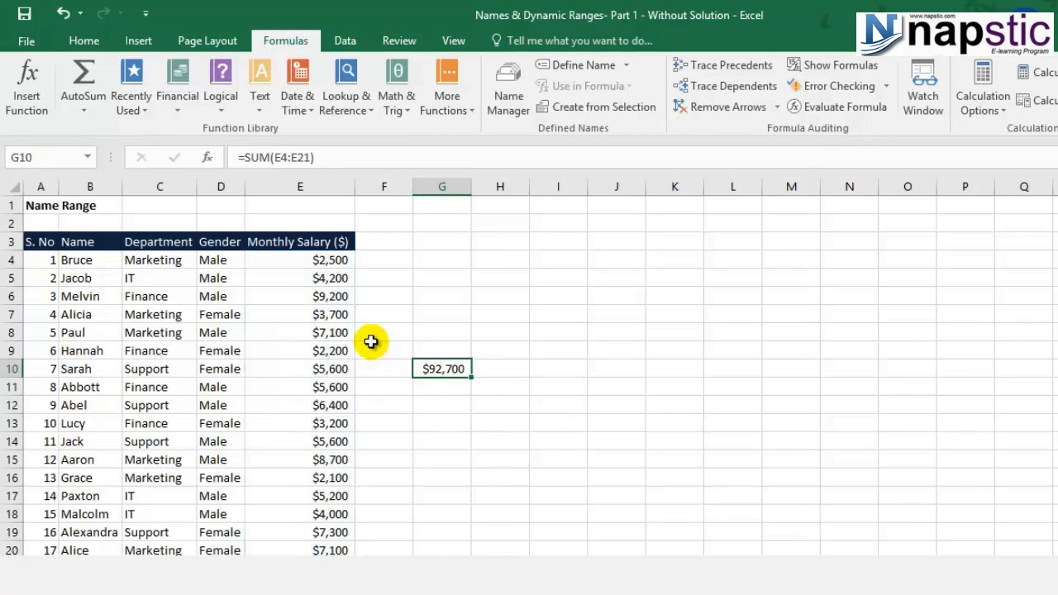
Define the name Monthly_Salary with Workbook scope for the salary cells E4:E21 using the Name Manager.
left_click_drag(331, 260, 324, 550)
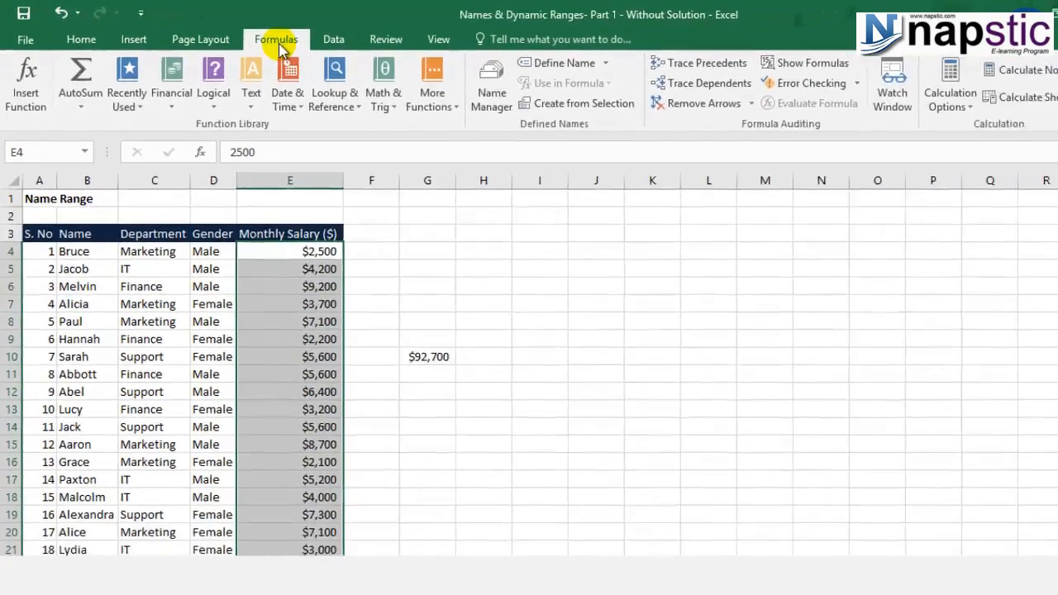
left_click(690, 132)
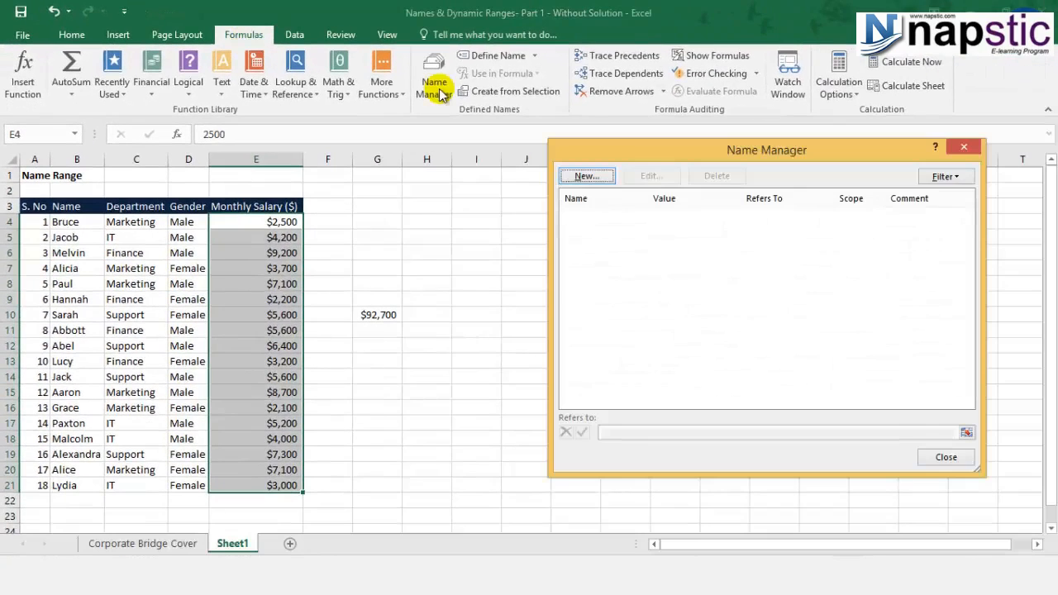
left_click_drag(789, 144, 692, 155)
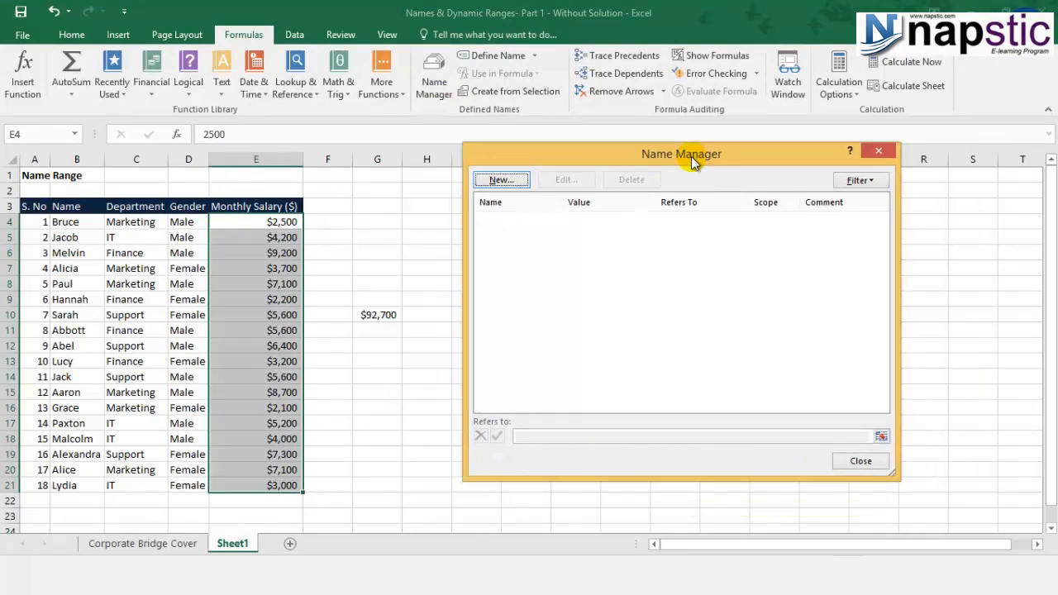
left_click(500, 180)
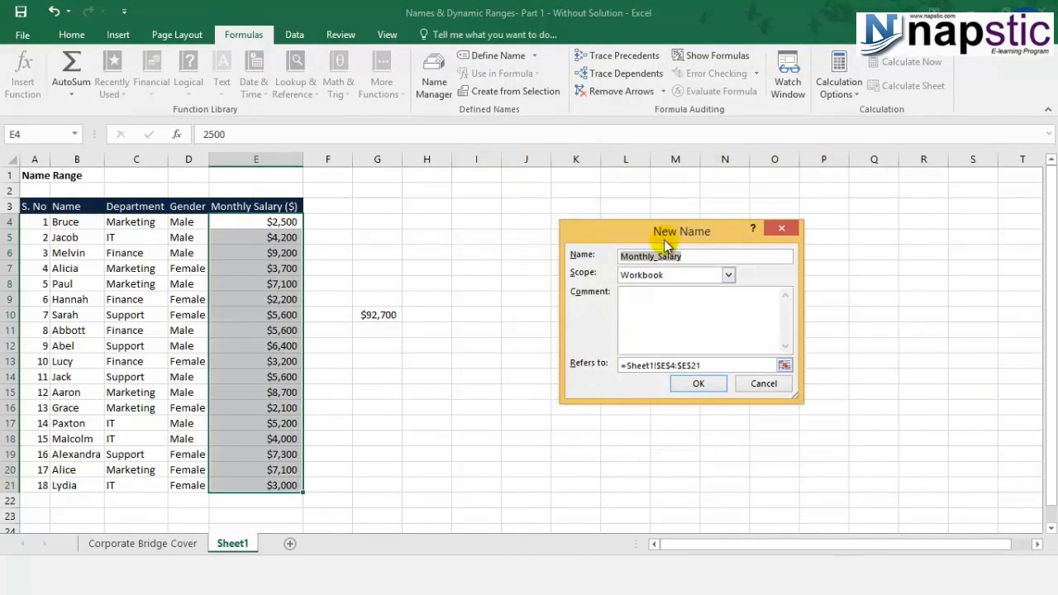
left_click_drag(664, 231, 664, 179)
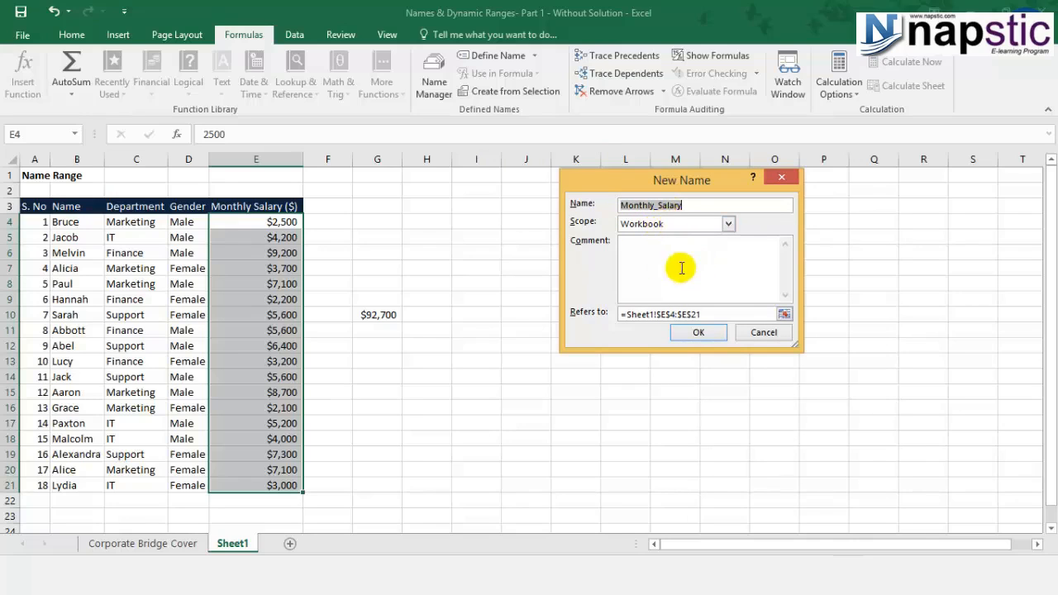
left_click(728, 223)
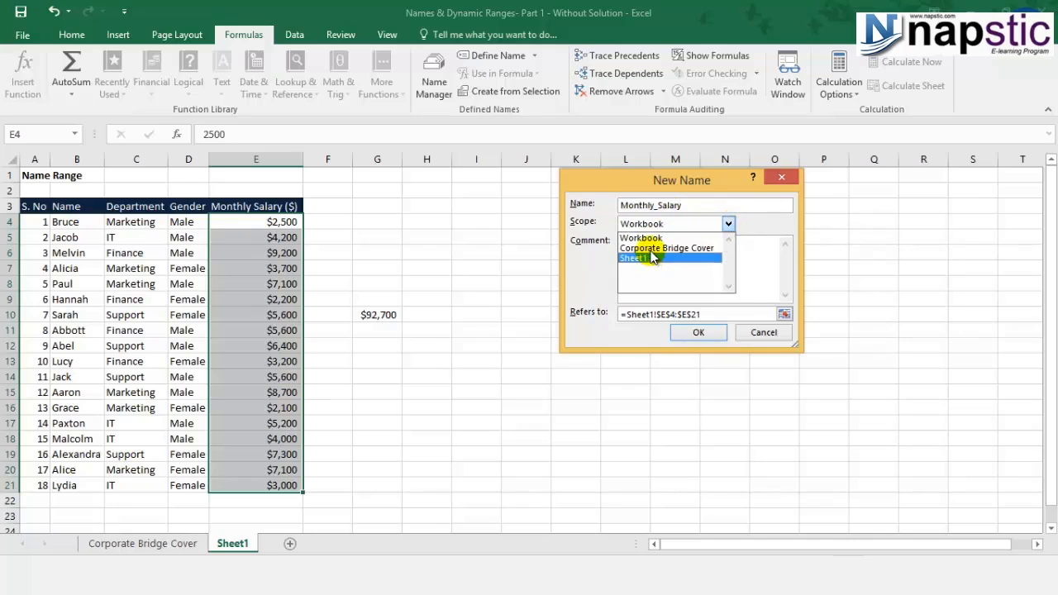
left_click(650, 239)
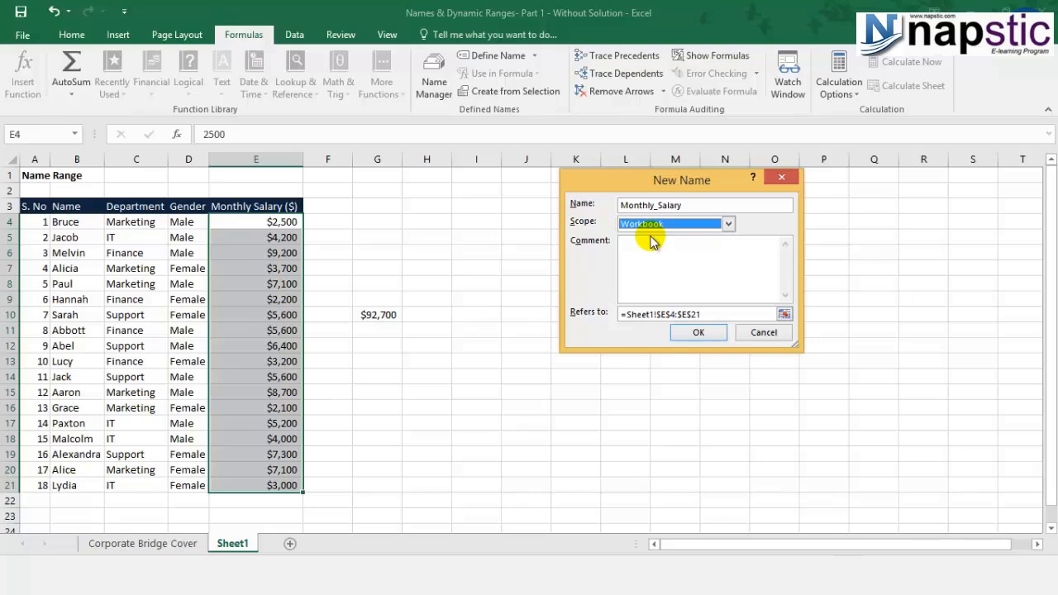
left_click(703, 332)
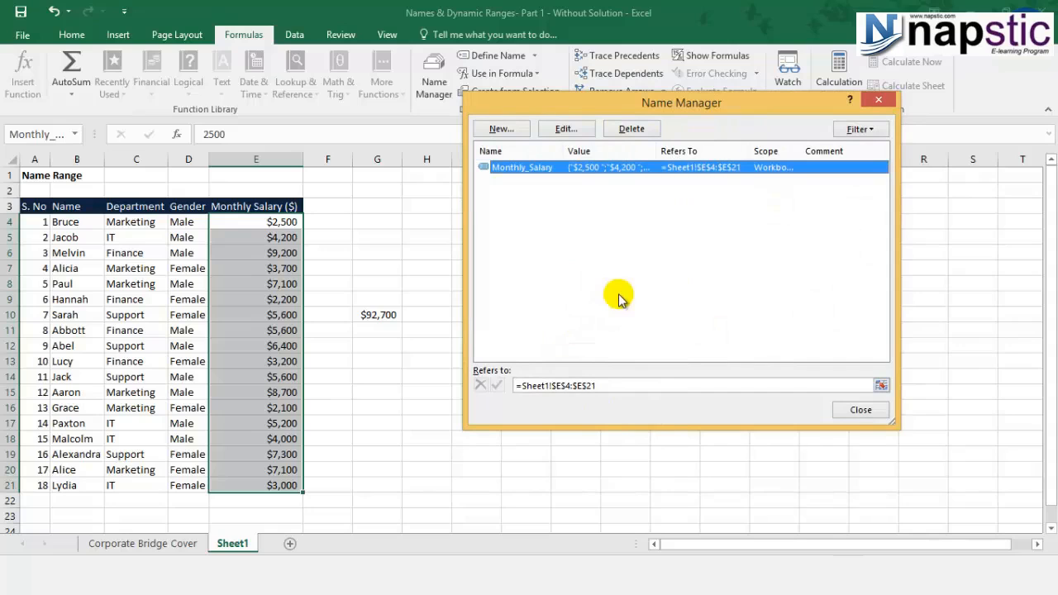
left_click(859, 410)
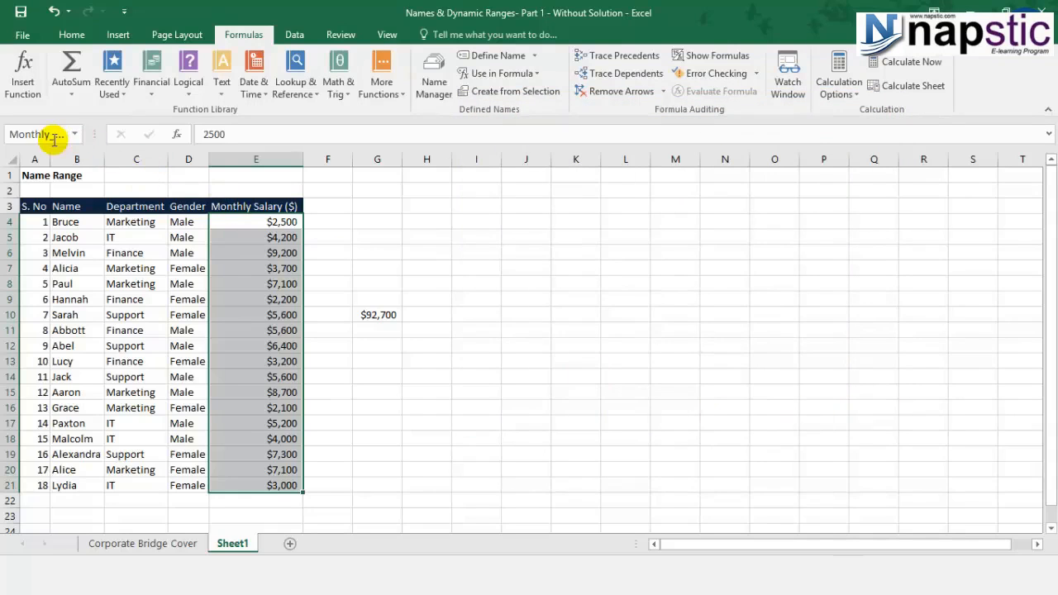
Check the reference shown for single salary cells and for the whole range E4:E21.
left_click(272, 268)
left_click(285, 222)
left_click_drag(261, 222, 279, 485)
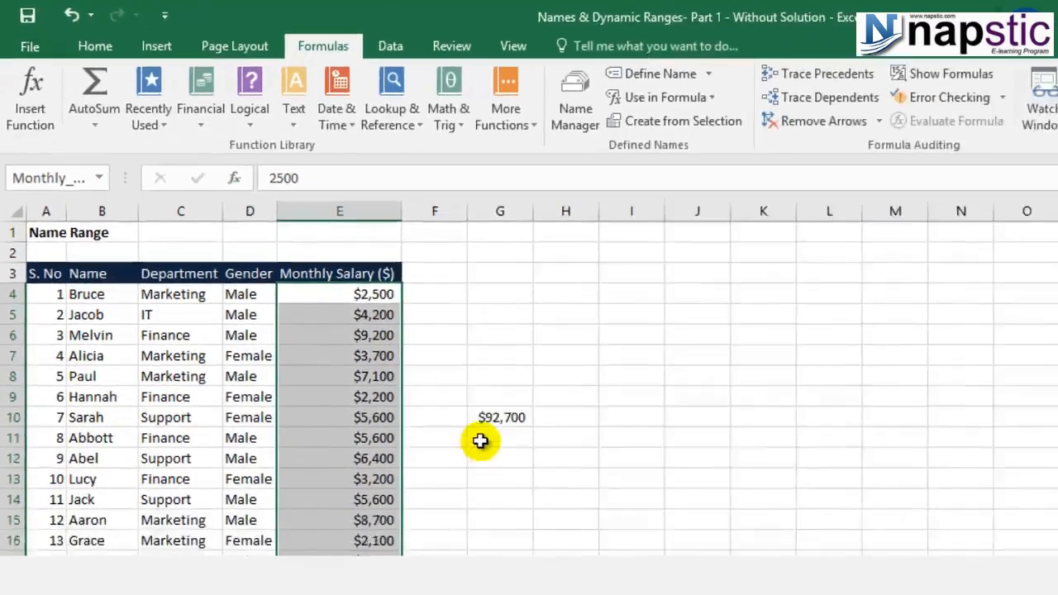
Enter =SUM(Monthly_Salary) in G11 to total the salaries through the named range.
left_click(482, 441)
type("=sum")
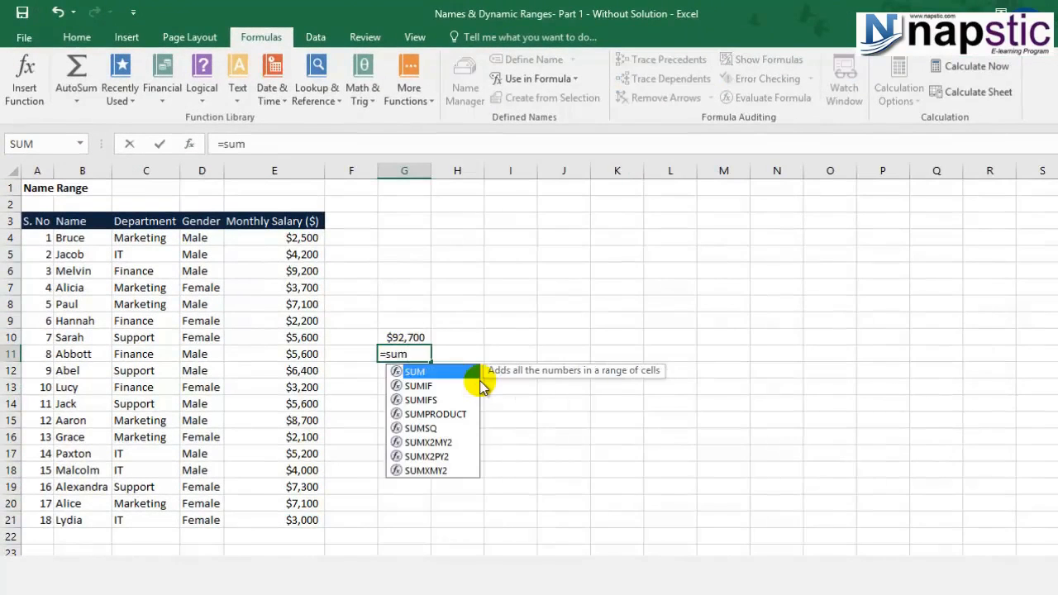
type("(")
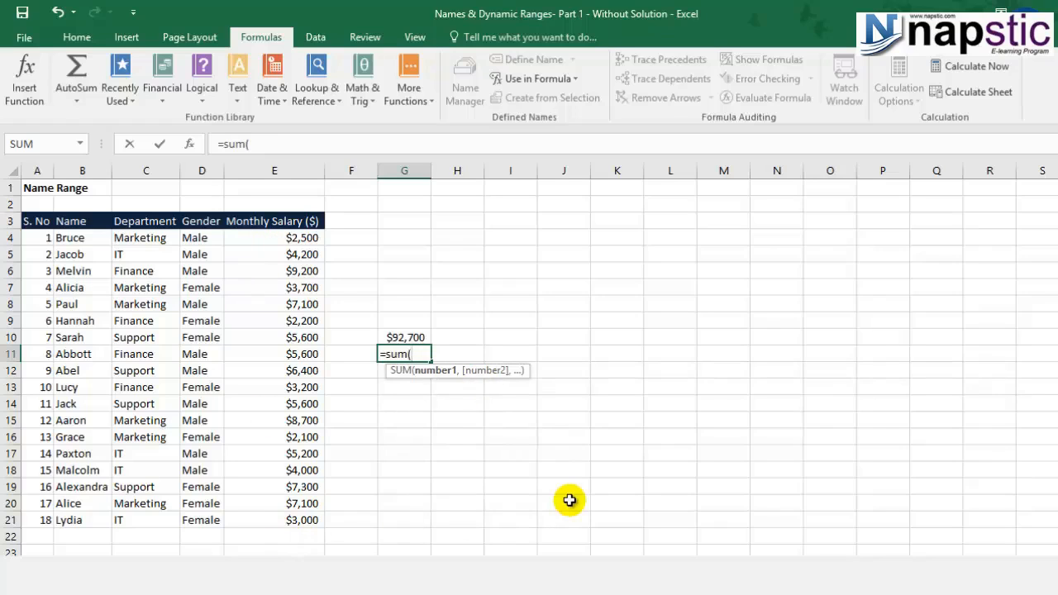
type("mont")
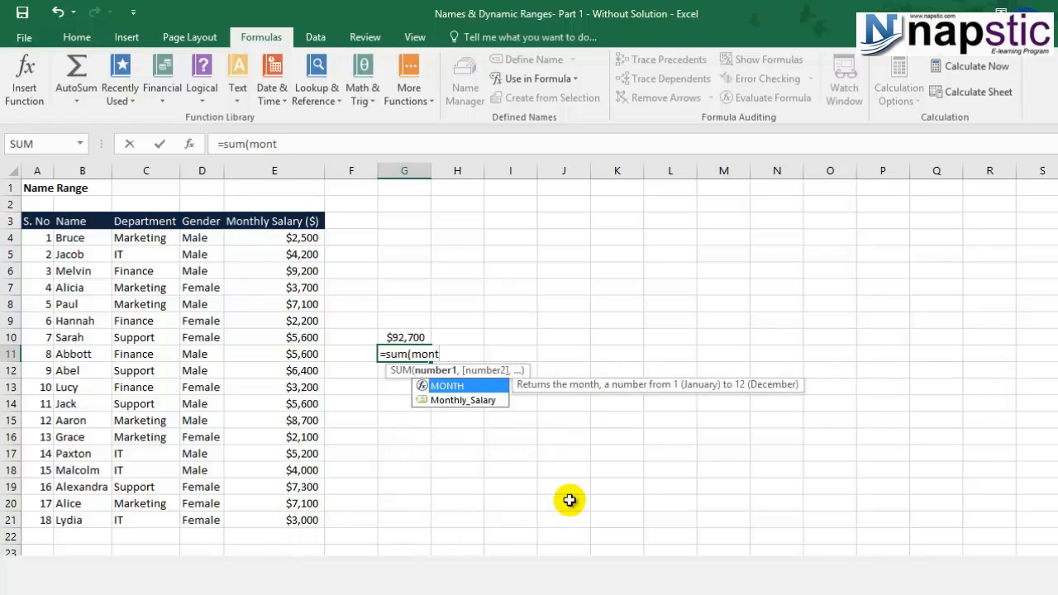
left_click(480, 403)
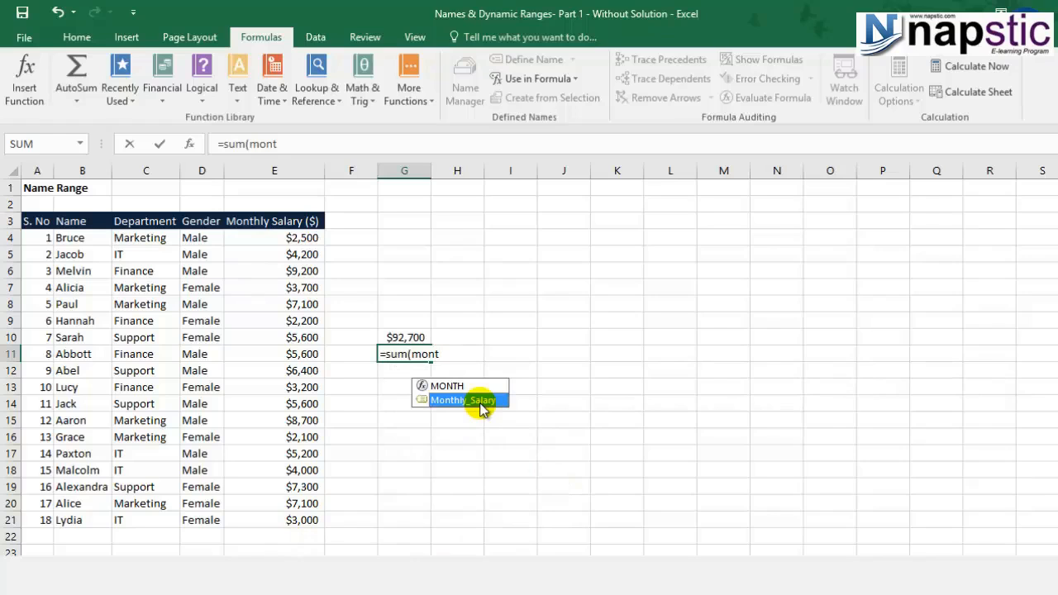
double_click(481, 403)
key("Return")
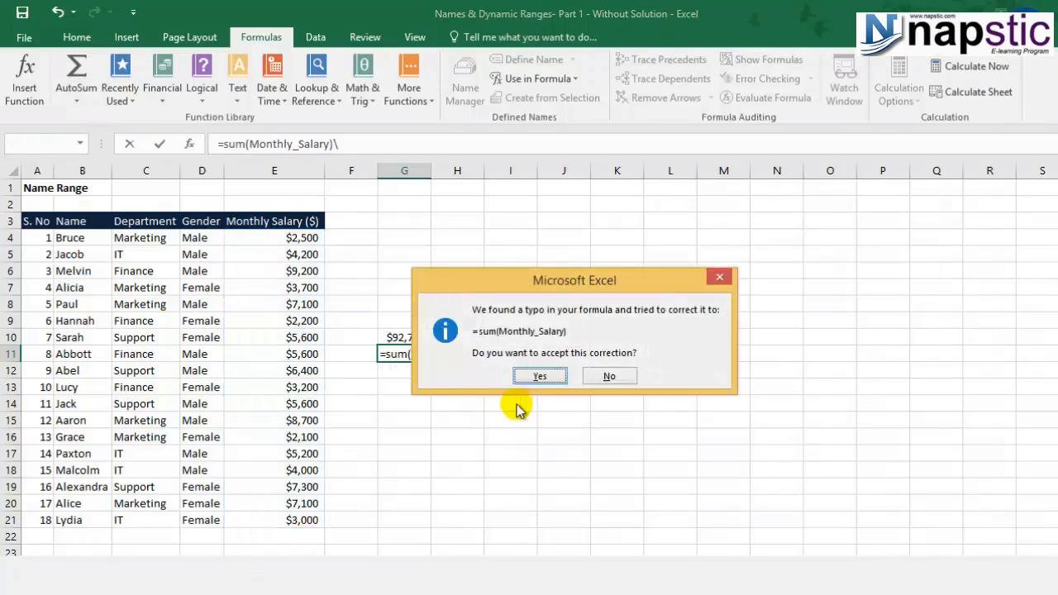
key("Return")
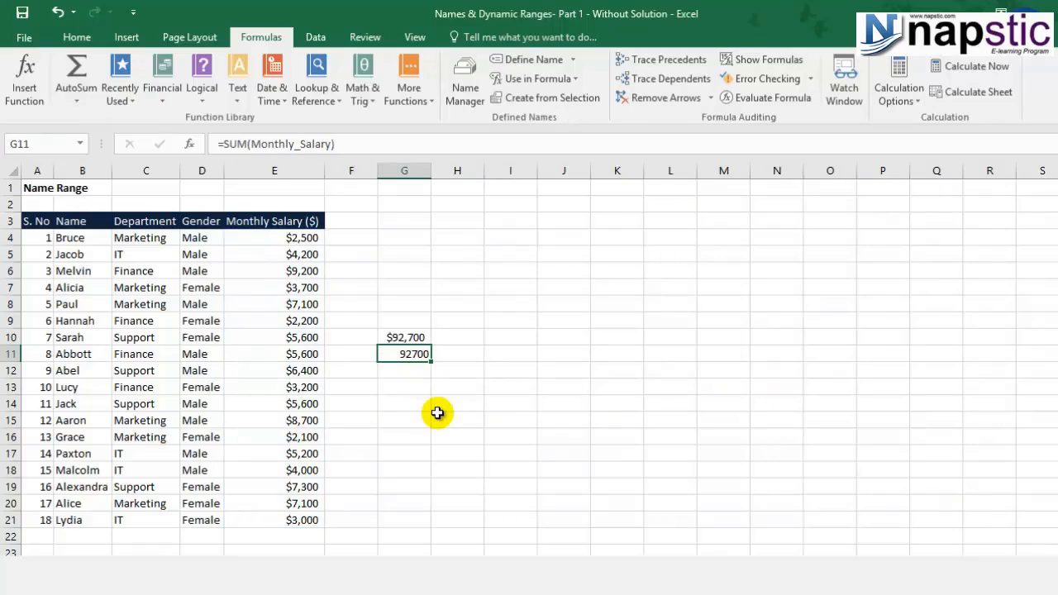
Enter =SUM(Monthly_Salary) in F7 of the next, empty worksheet.
key("ctrl+Page_Down")
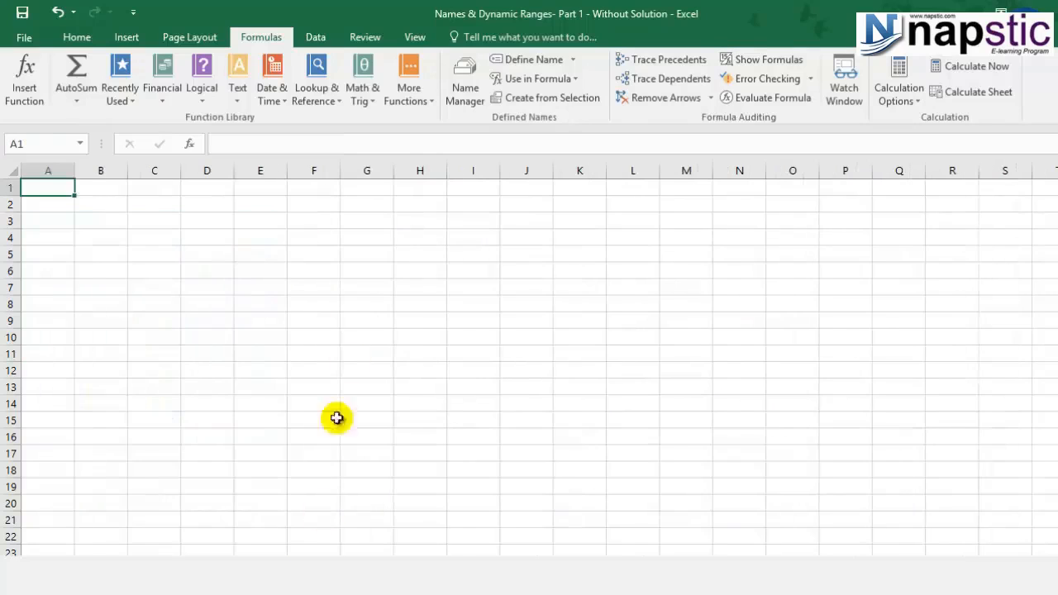
left_click(323, 280)
type("=sum(")
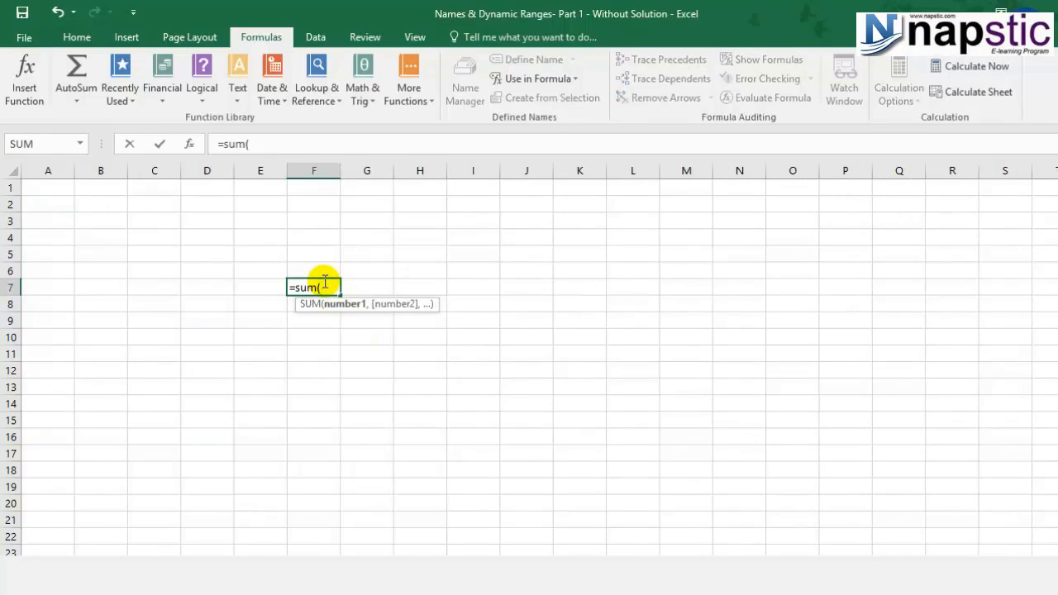
type("mon")
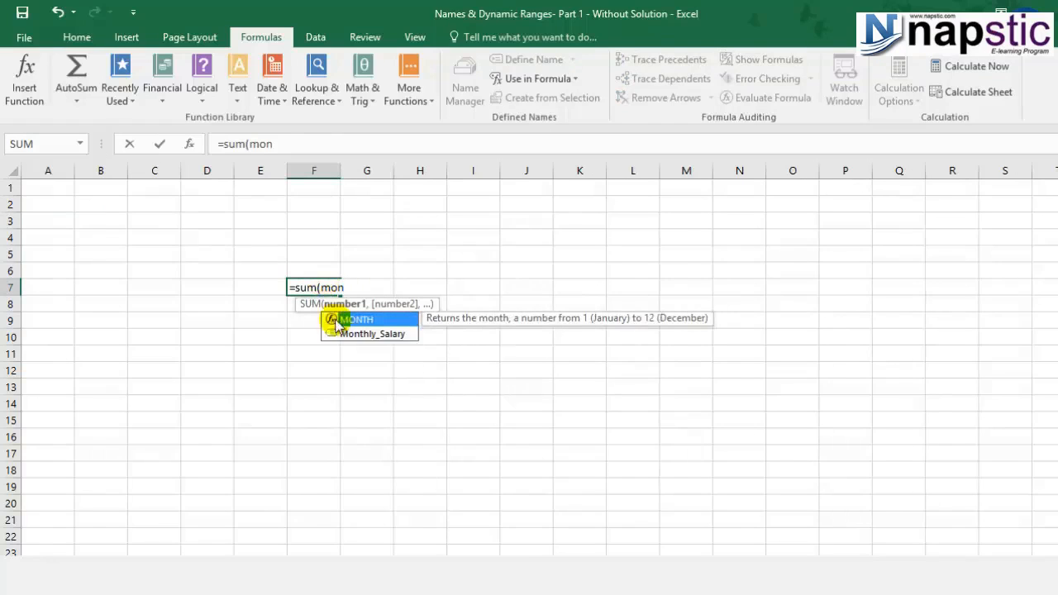
left_click(349, 335)
double_click(348, 336)
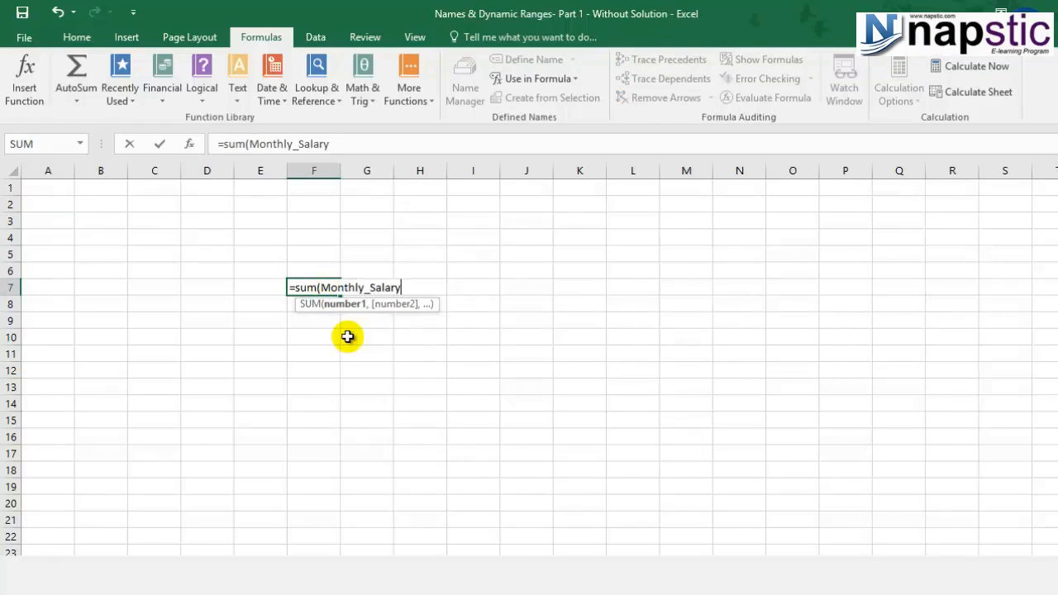
left_click(315, 288)
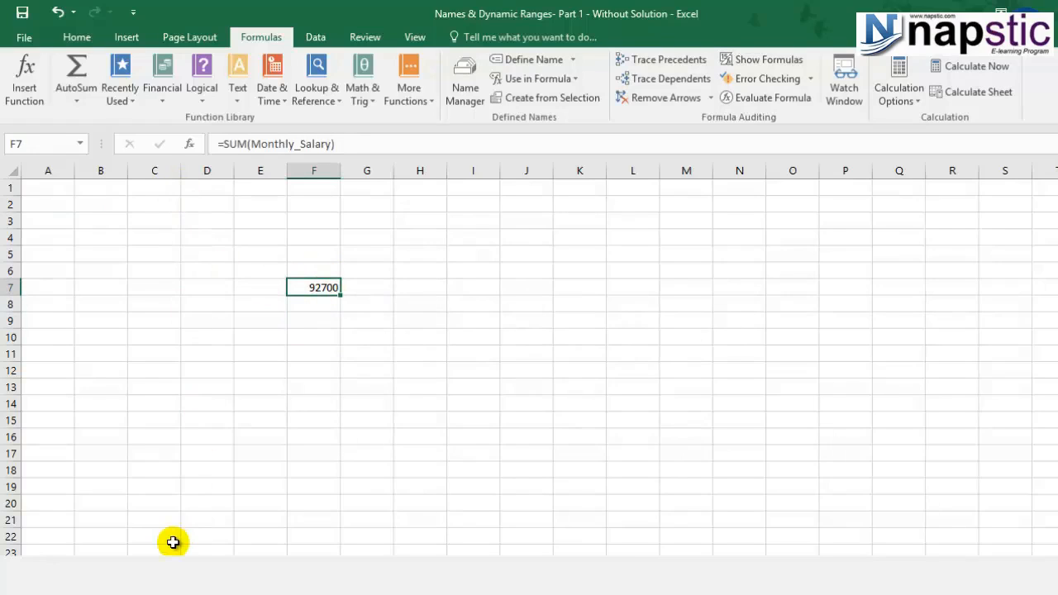
Return to the salary table sheet, name the Department cells C4:C21 "depaertment", and open the list of defined names.
left_click(250, 572)
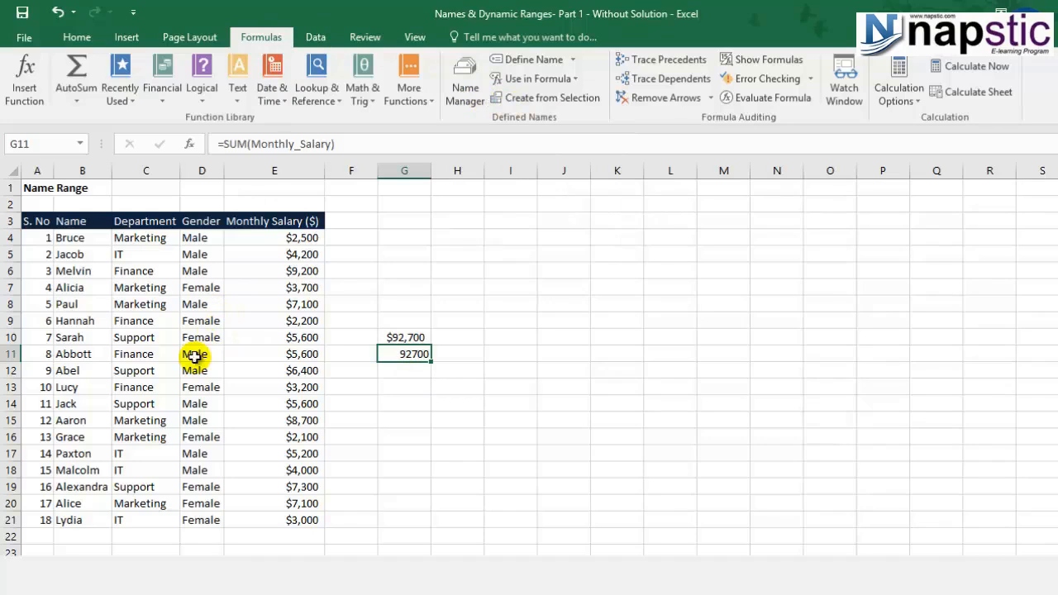
left_click_drag(136, 238, 133, 521)
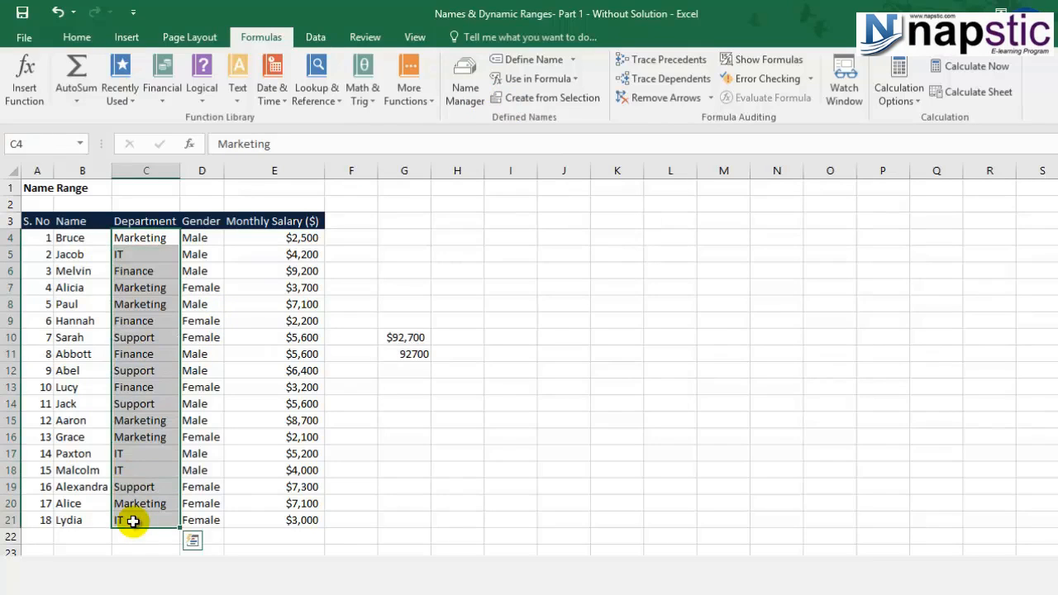
left_click(40, 141)
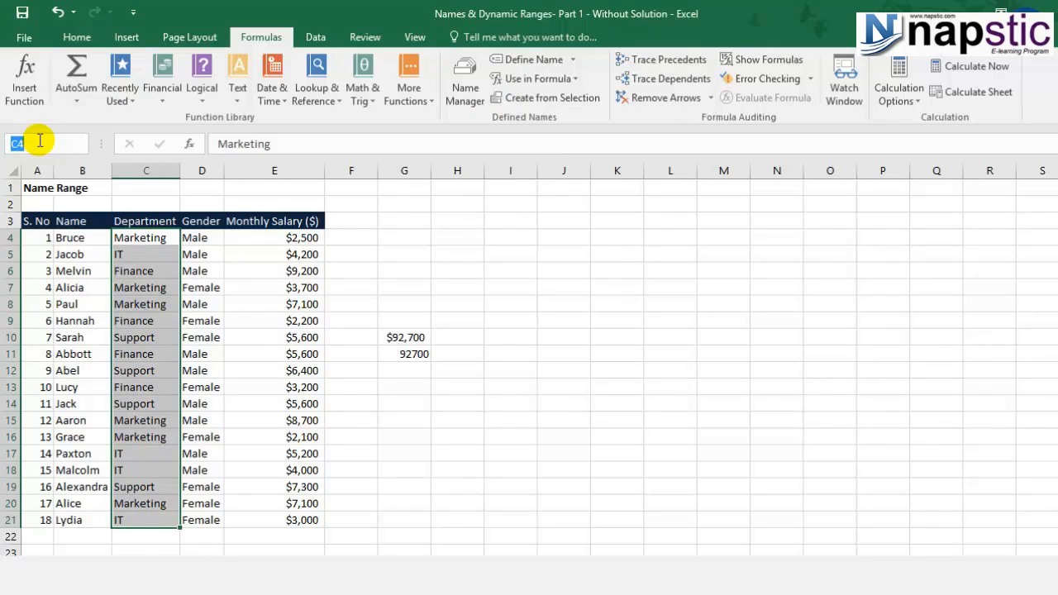
type("Department")
left_click(389, 421)
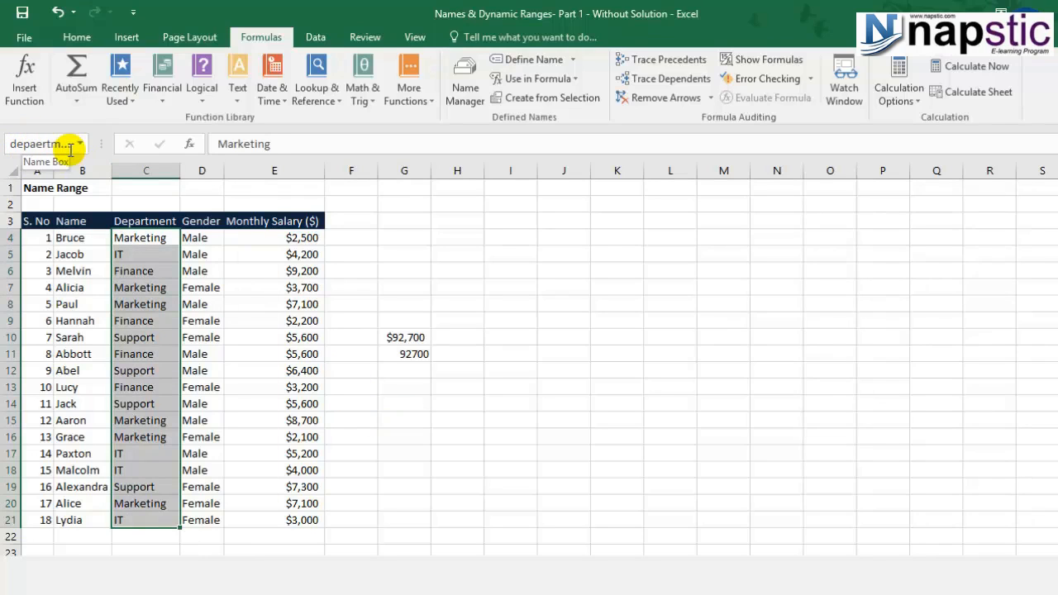
left_click(81, 143)
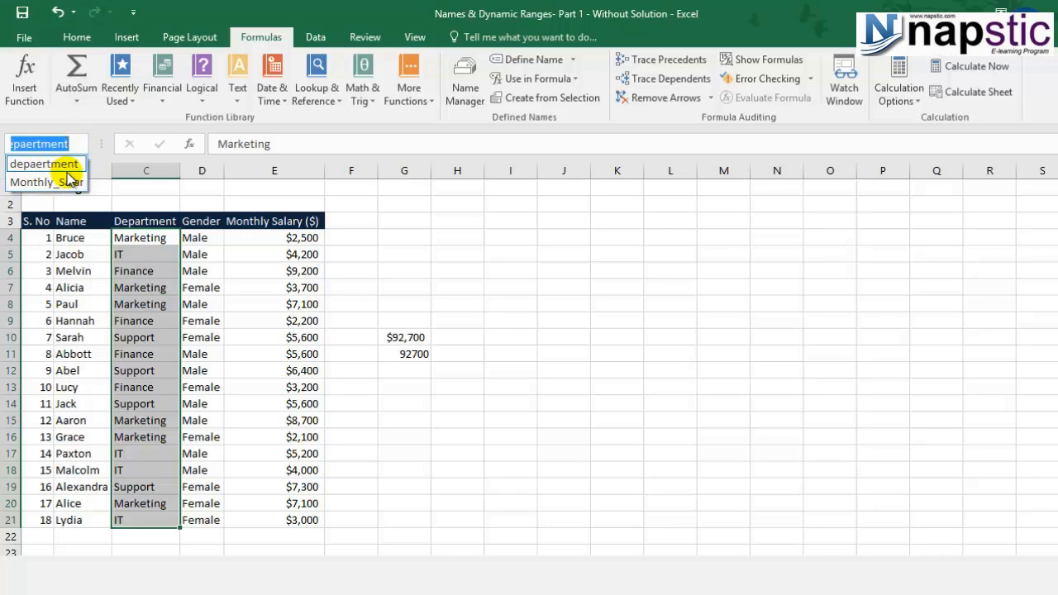
Correct the misspelled defined name of the Department range C4:C21 to "department" in the Name Manager.
left_click(465, 91)
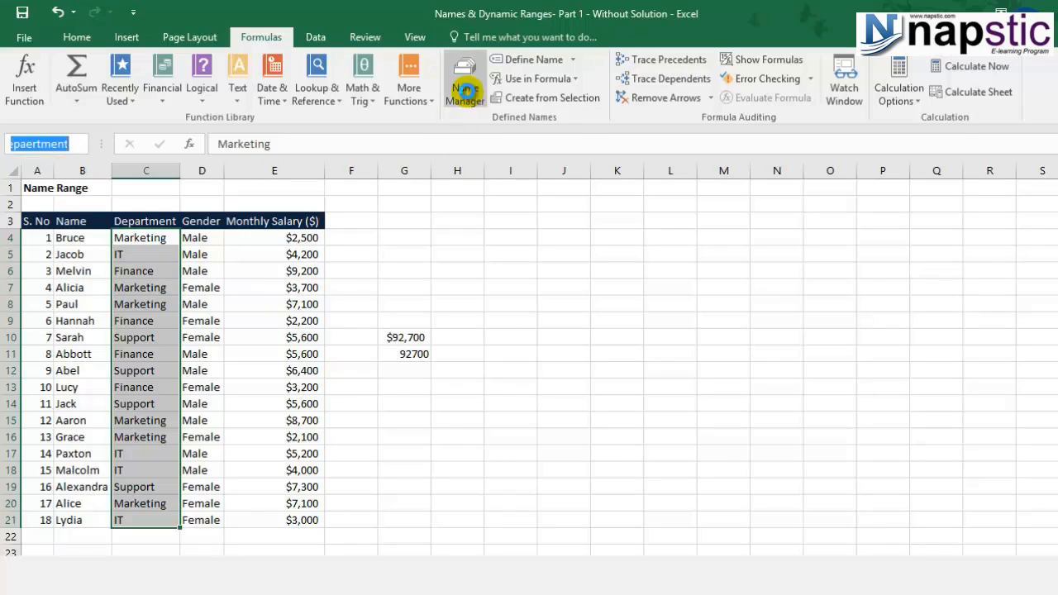
left_click(604, 142)
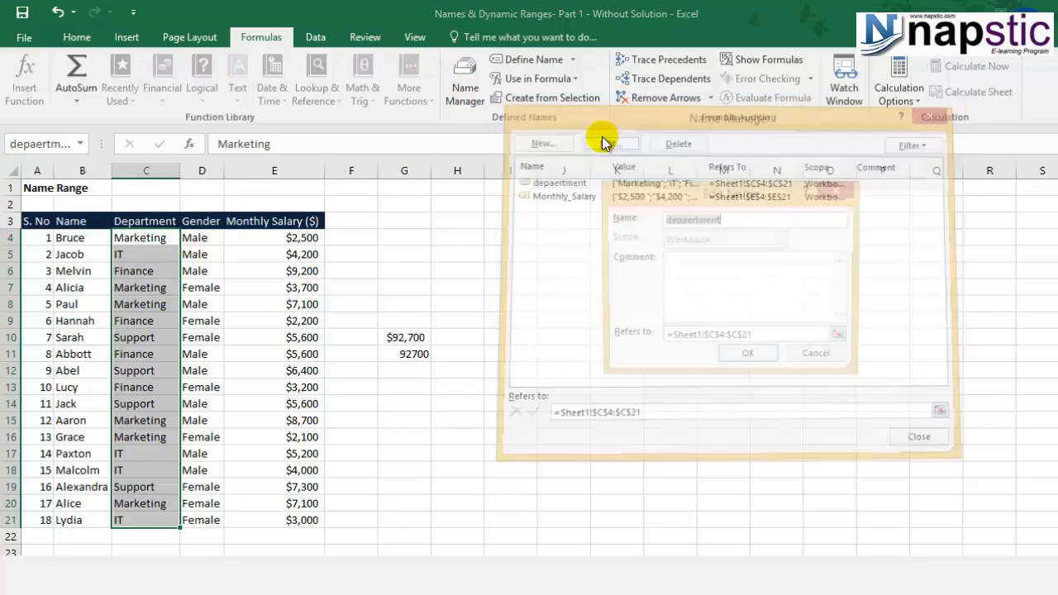
left_click(713, 221)
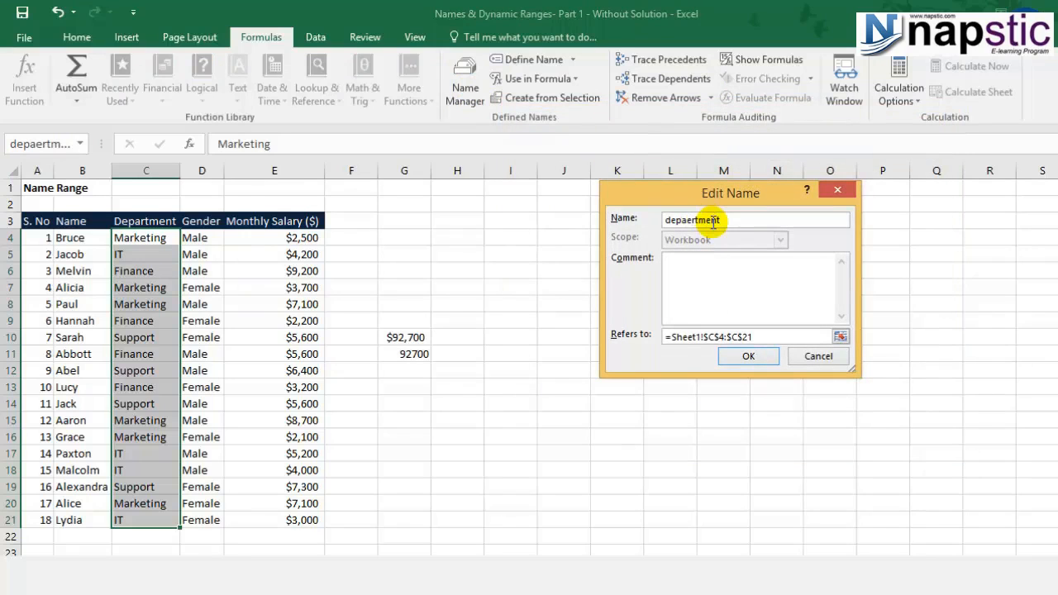
key("BackSpace")
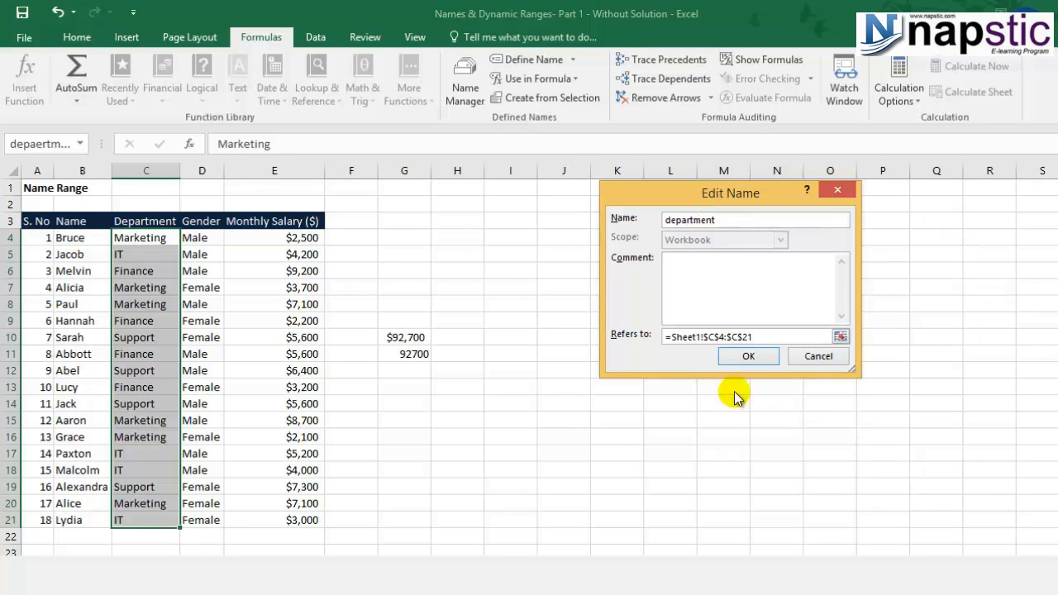
left_click(749, 355)
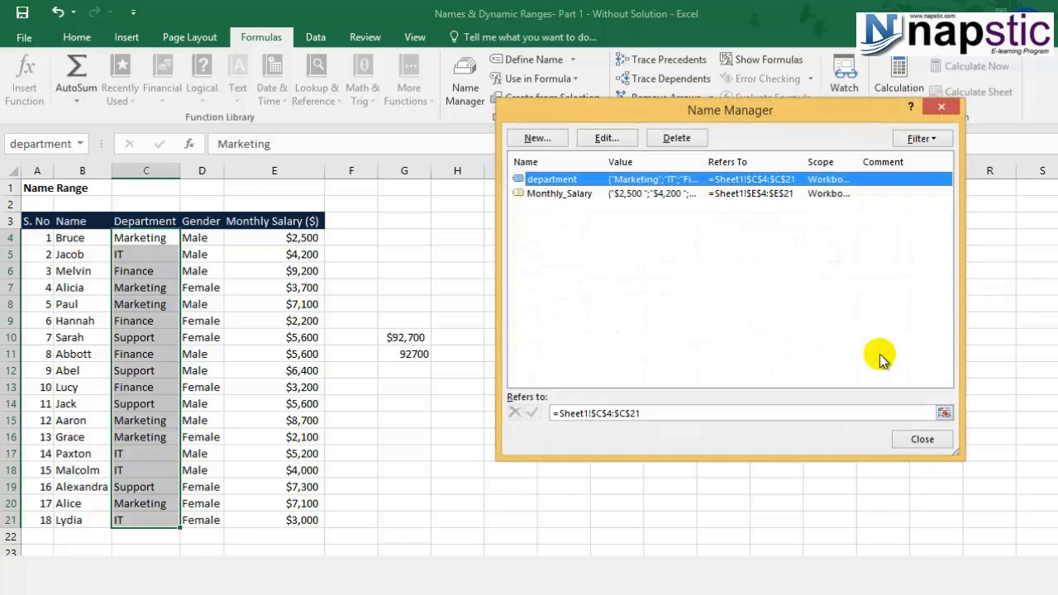
left_click(934, 443)
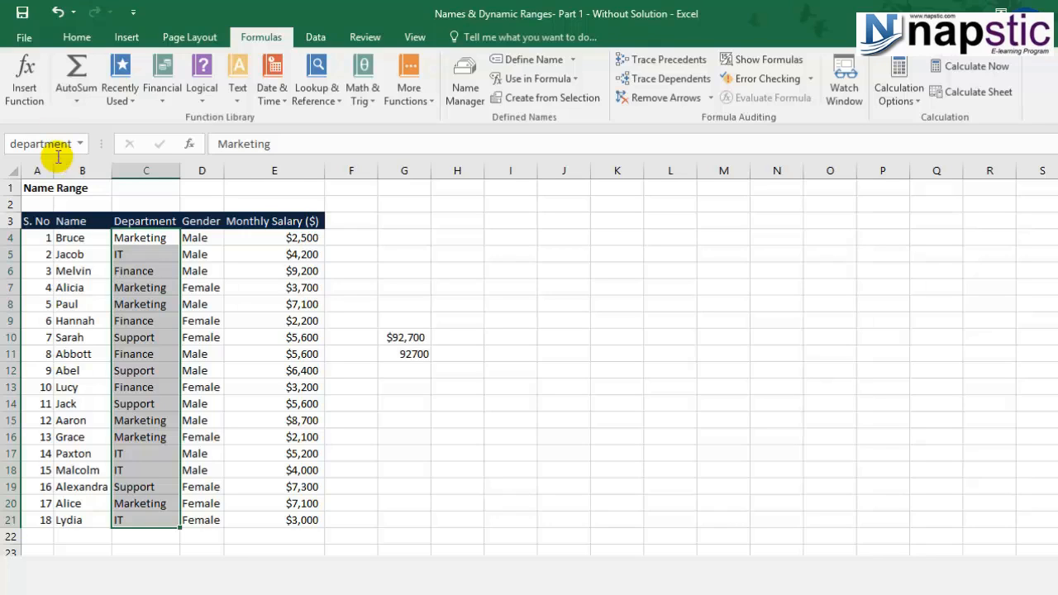
Select the salary cells E4:E21, and add a record in row 22 with S. No 19, the employee's name, Marketing, Male and salary 2500.
left_click_drag(281, 239, 307, 519)
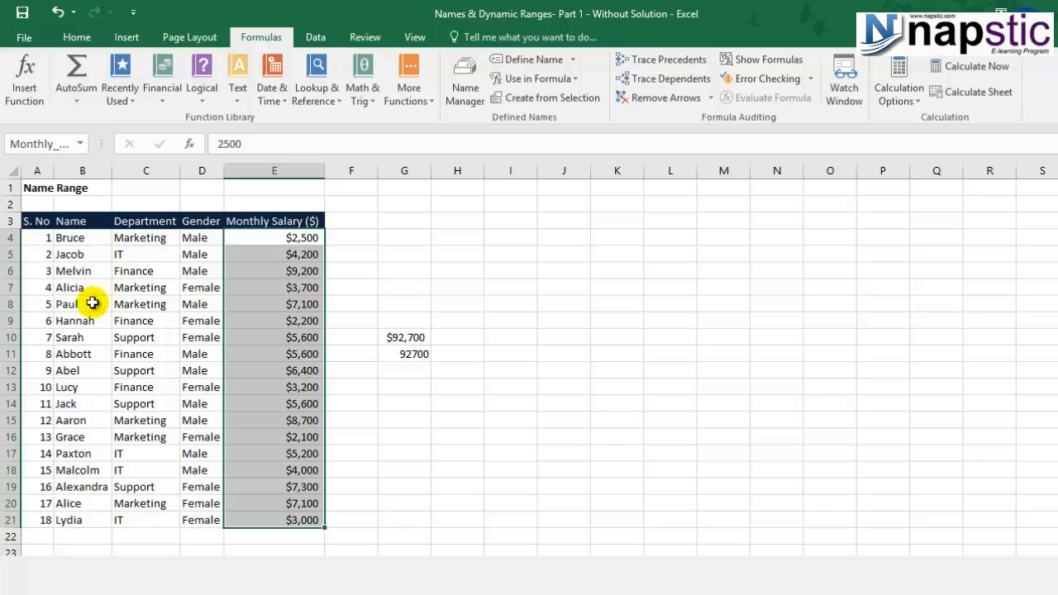
left_click(50, 533)
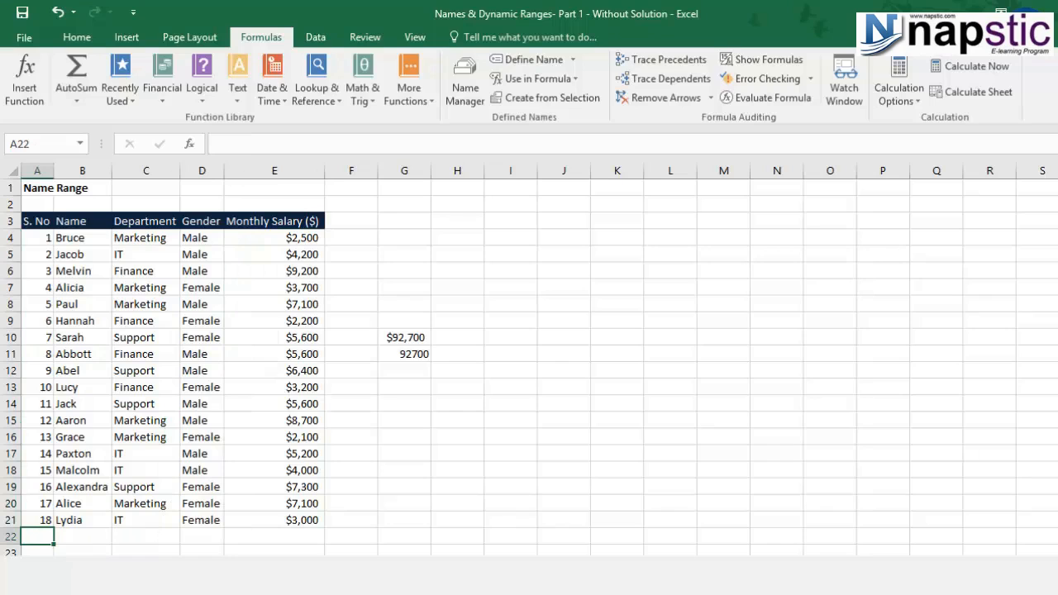
type("19")
key("Tab")
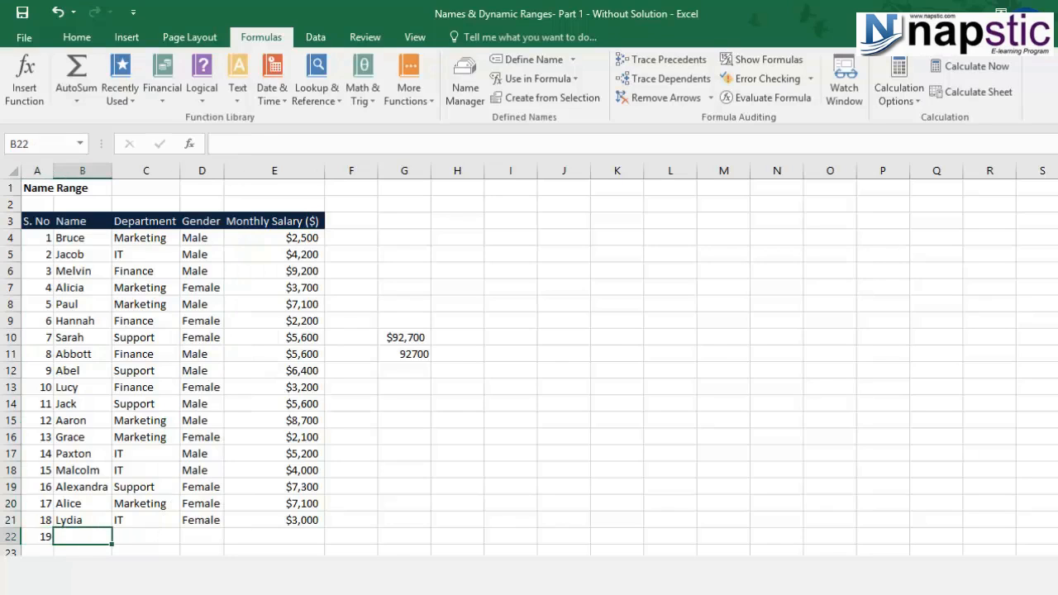
type("Tony")
key("Tab")
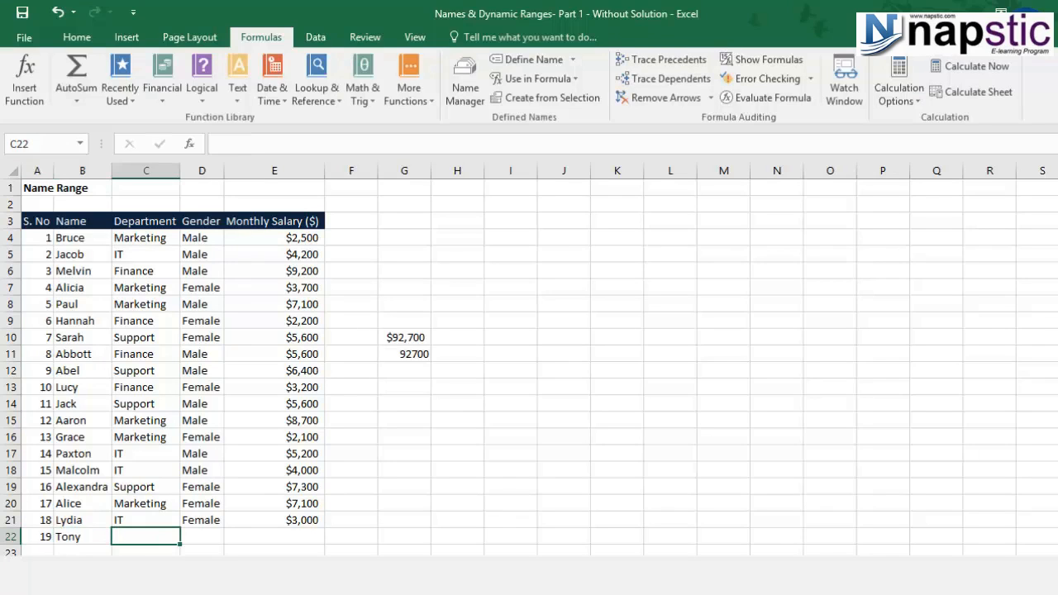
type("marketing")
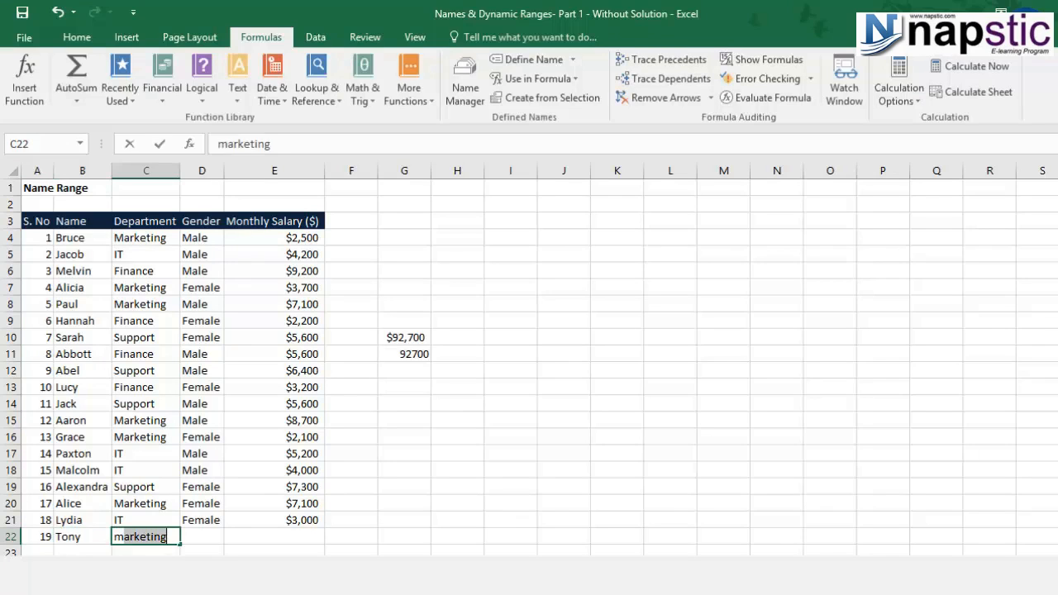
key("Tab")
type(",")
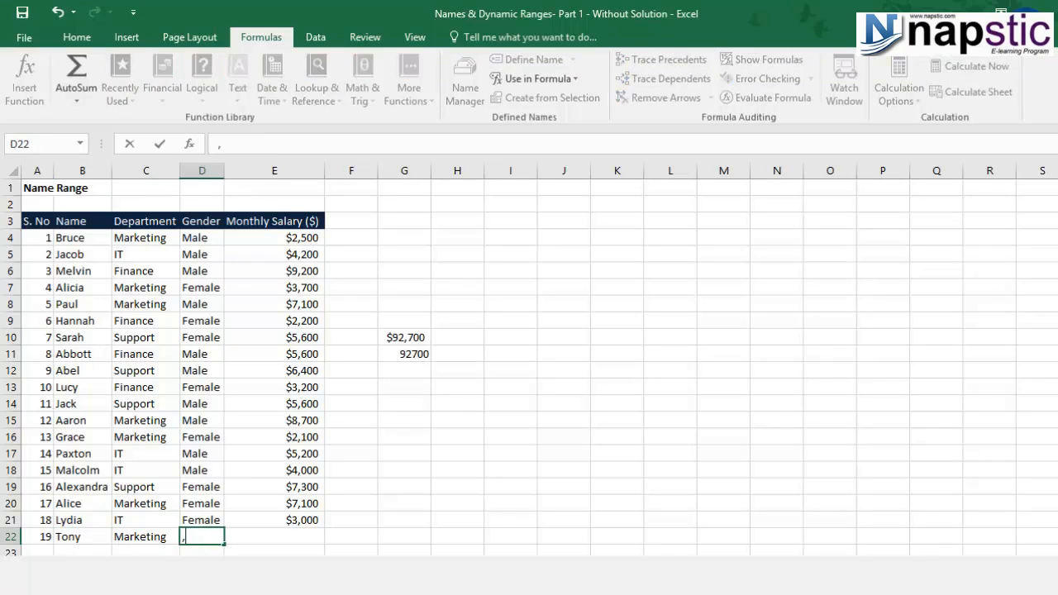
key("BackSpace")
type("male")
key("Tab")
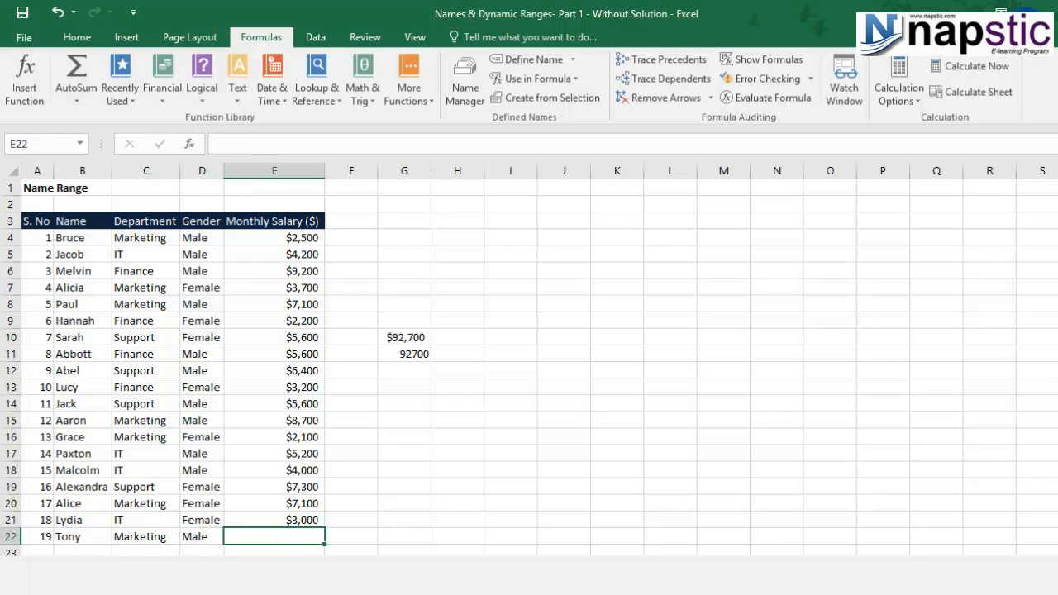
type("2500")
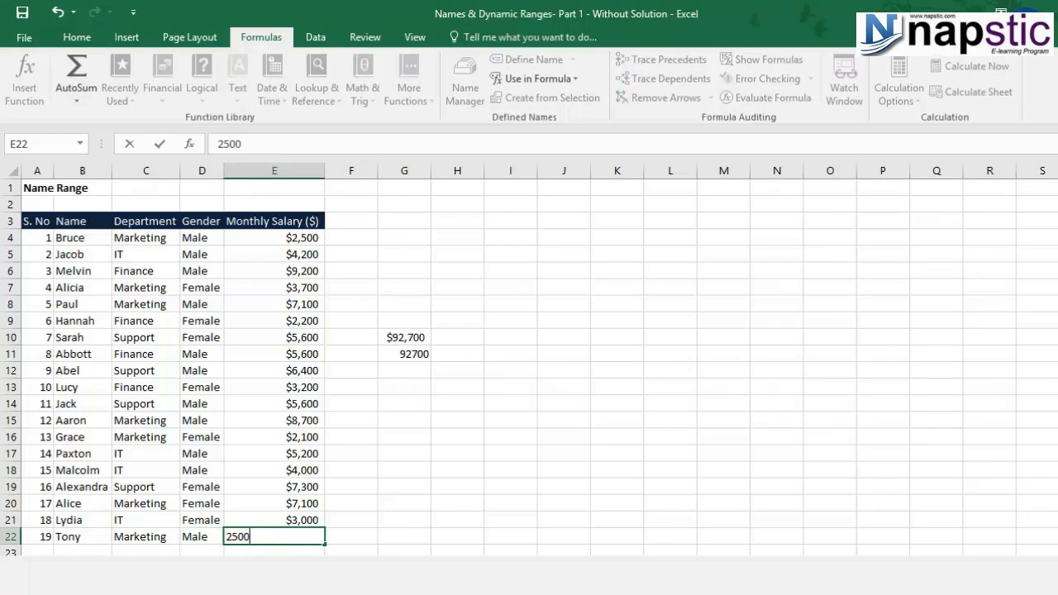
key("Return")
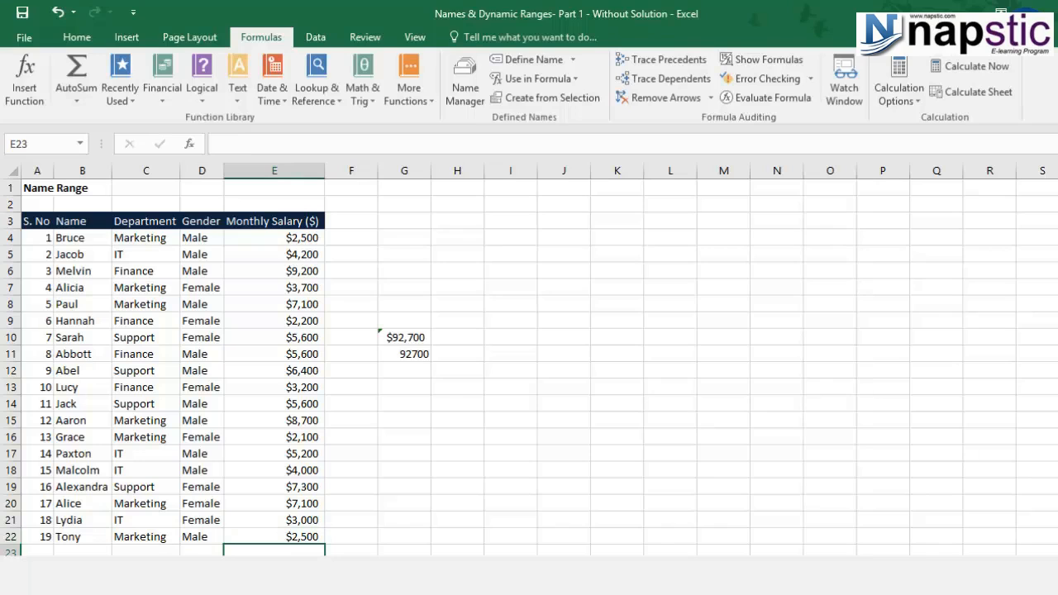
Open the SUM formula in G11 to check which salary cells the Monthly_Salary range covers.
left_click(409, 357)
key("F2")
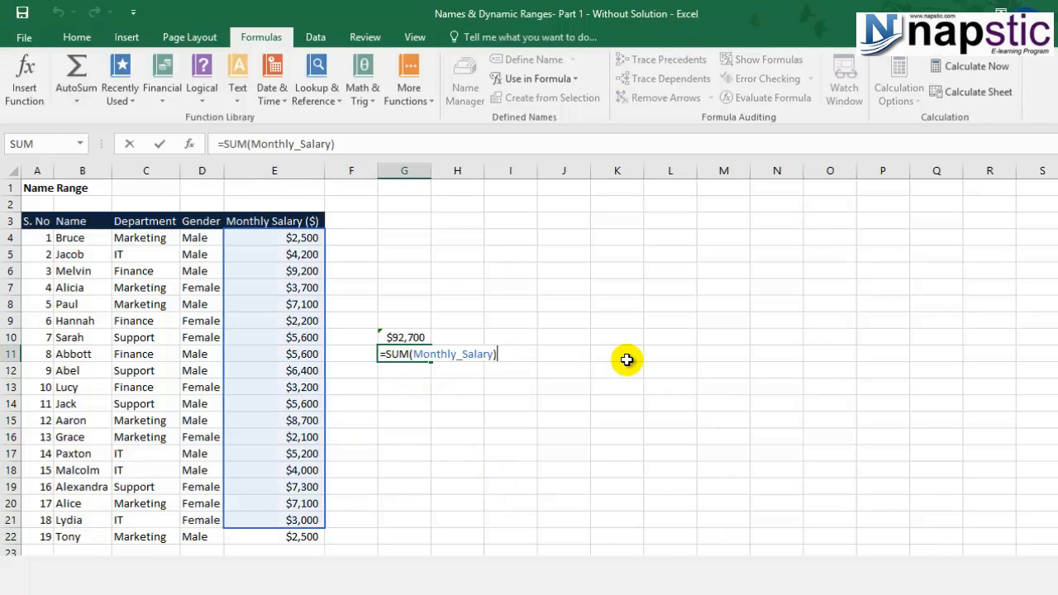